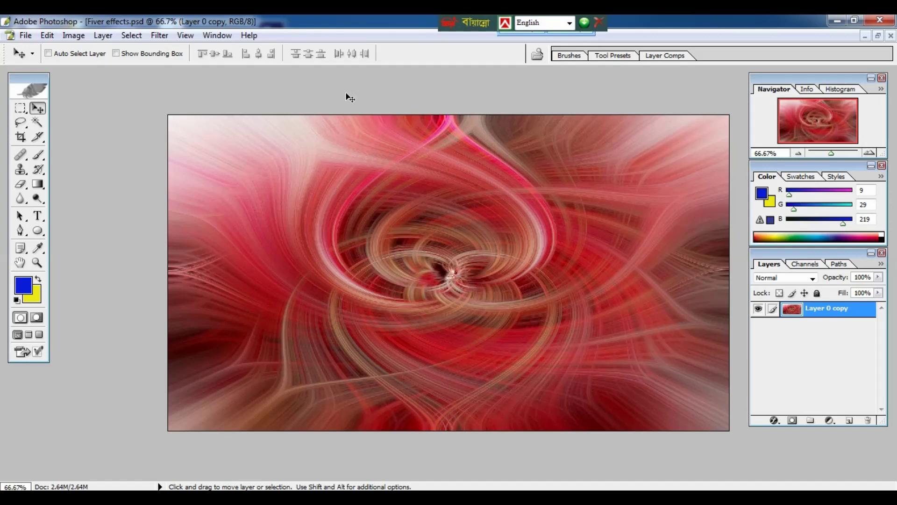
Restore the maximized Fiver effects.psd document to a floating window
left_click(877, 36)
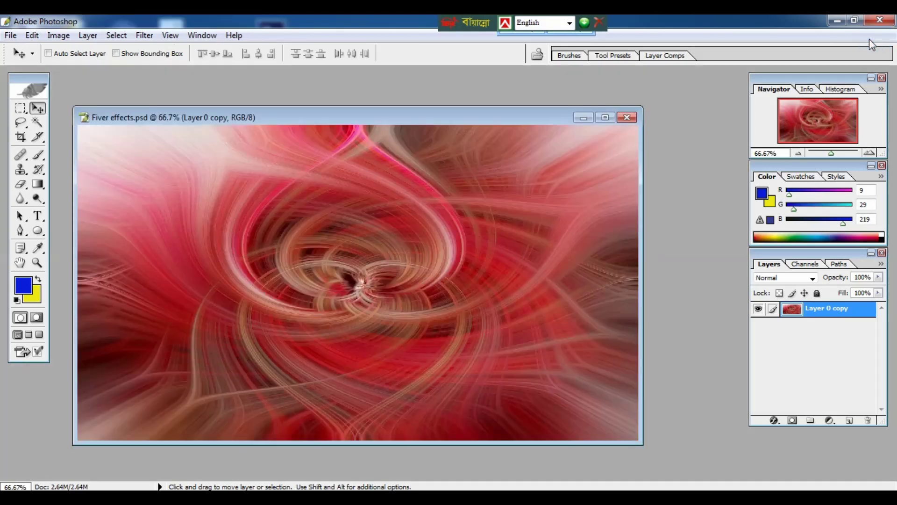
Close Fiver effects.psd, maximize Cash memo.jpg, and convert its Background into Layer 0
left_click(626, 118)
key("ctrl+q")
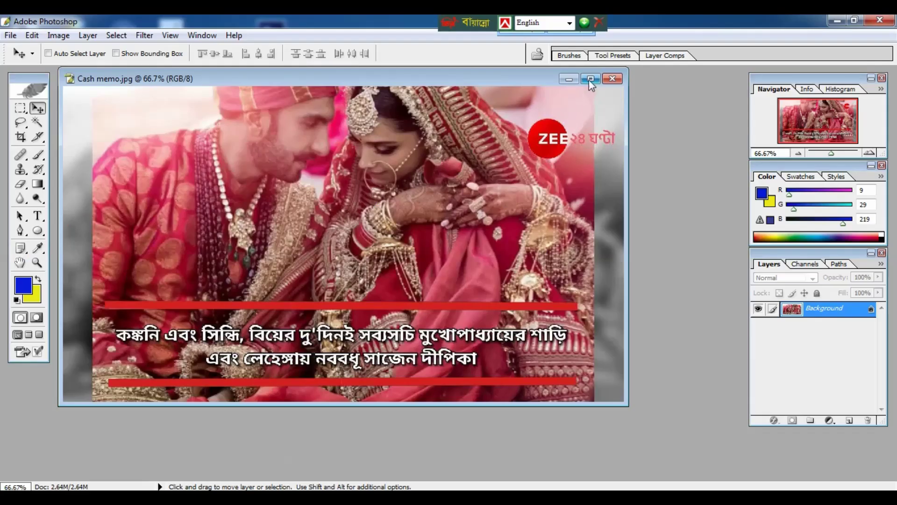
left_click(591, 76)
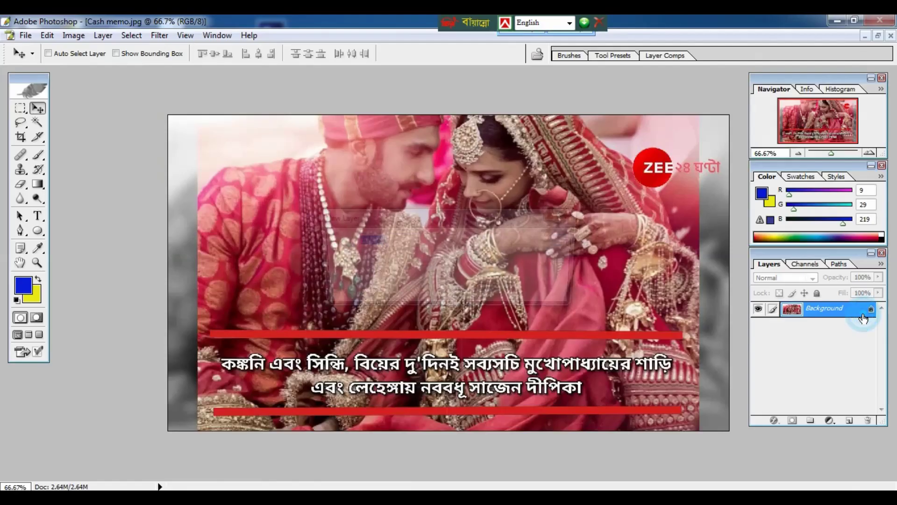
double_click(861, 310)
left_click(562, 241)
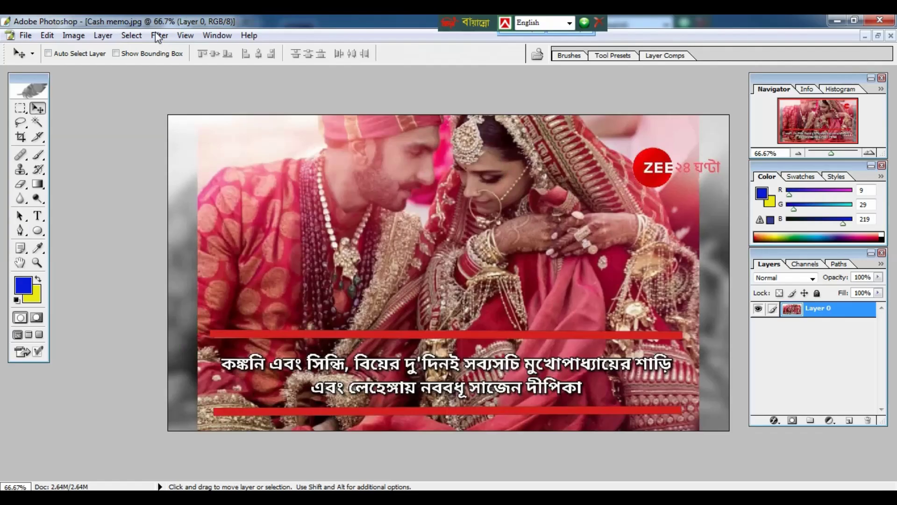
Apply a Pixelate > Mezzotint filter of type Medium dots to Layer 0
left_click(159, 35)
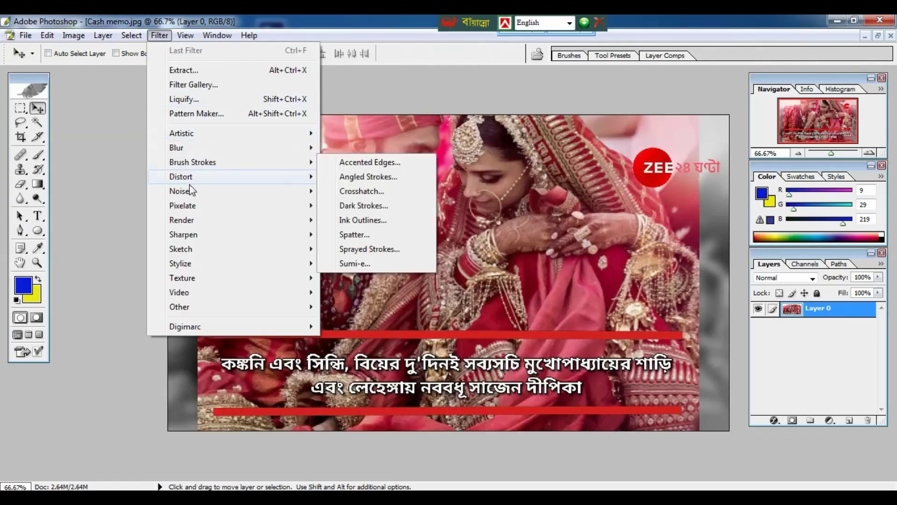
mouse_move(182, 206)
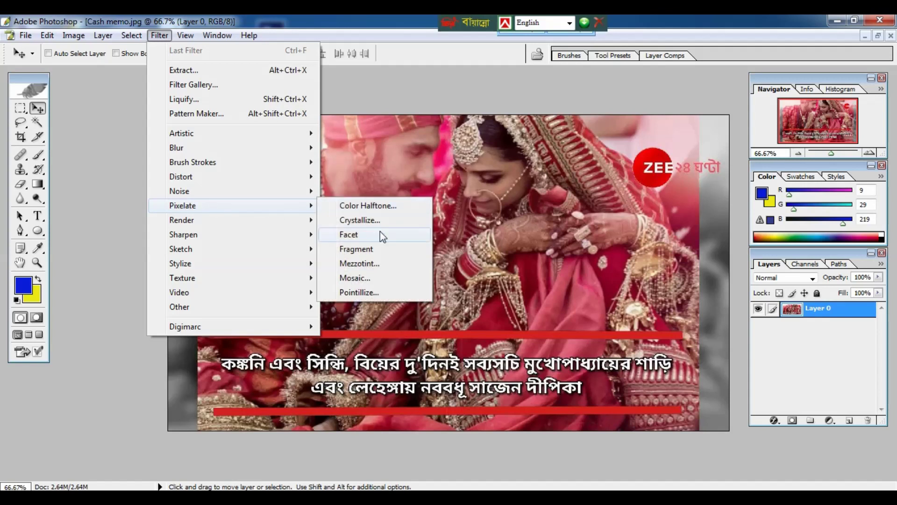
left_click(368, 264)
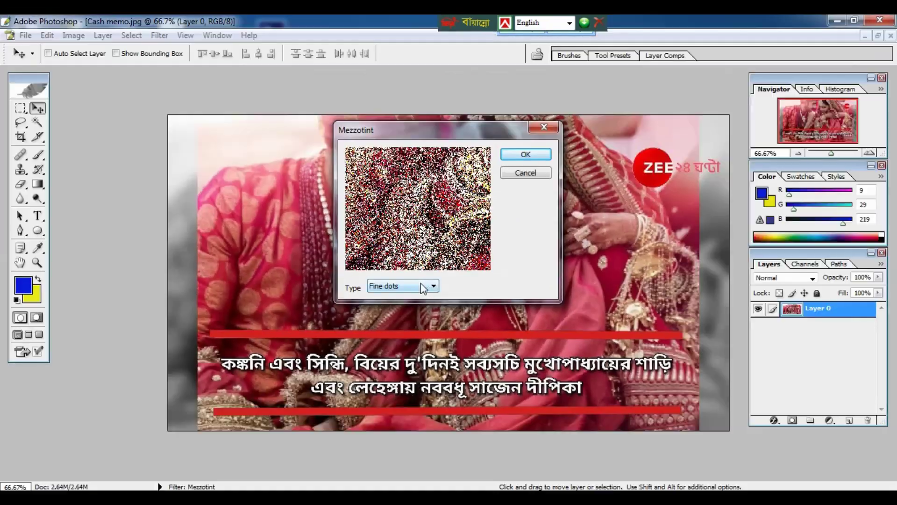
left_click(425, 286)
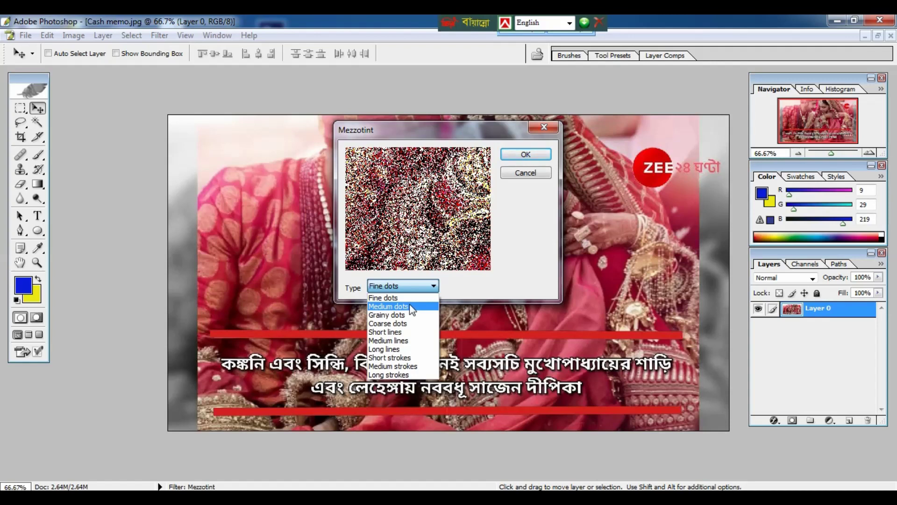
left_click(409, 306)
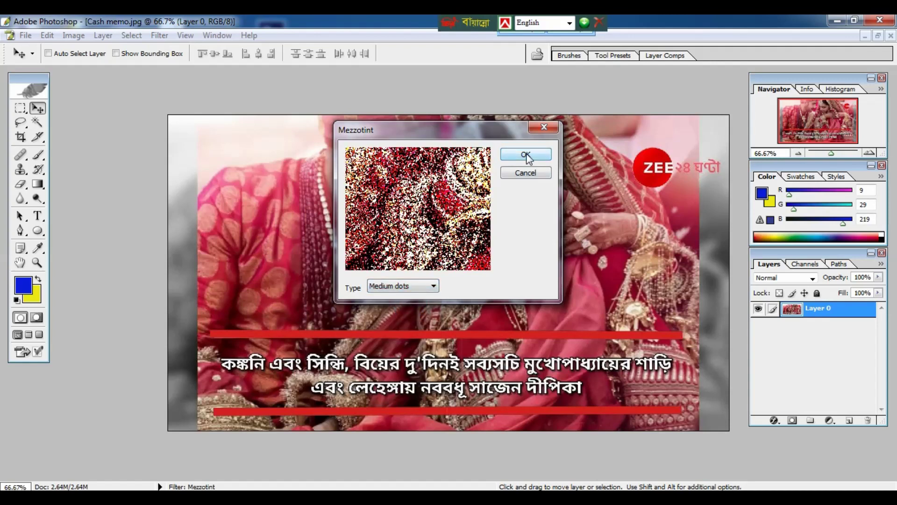
left_click(525, 155)
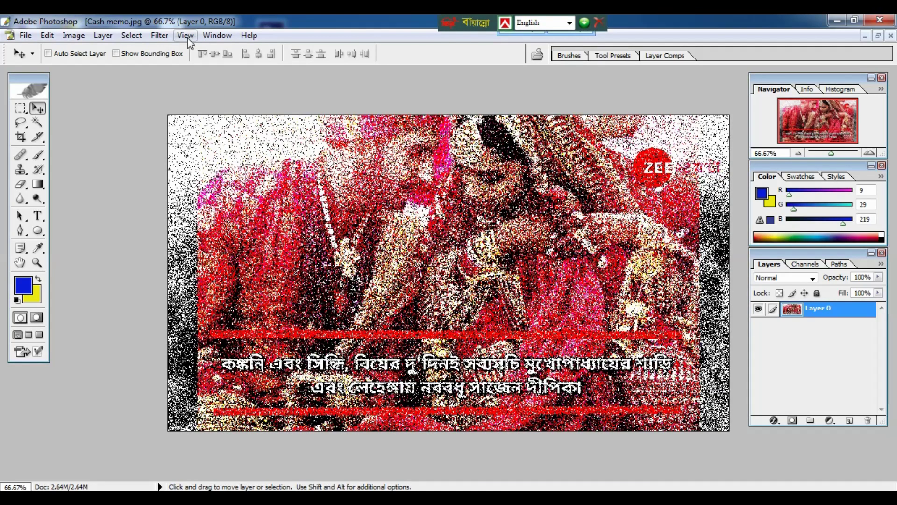
Reapply the mezzotint, then add a Zoom radial blur, Draft quality, Amount 100
key("ctrl+f")
left_click(159, 35)
mouse_move(177, 148)
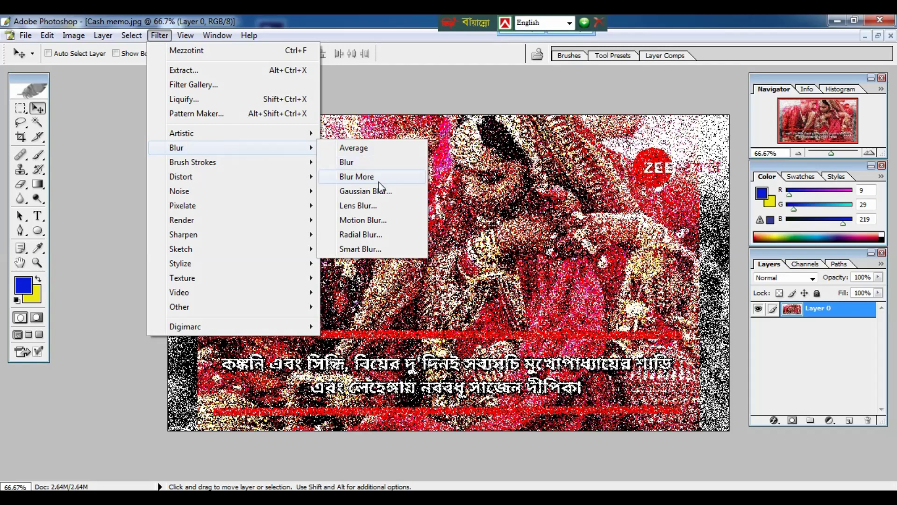
left_click(355, 236)
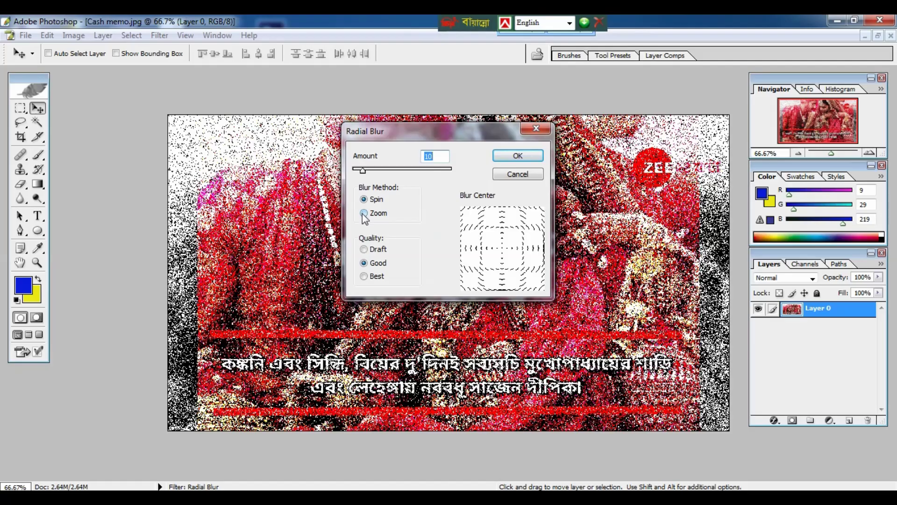
left_click(363, 213)
left_click(367, 250)
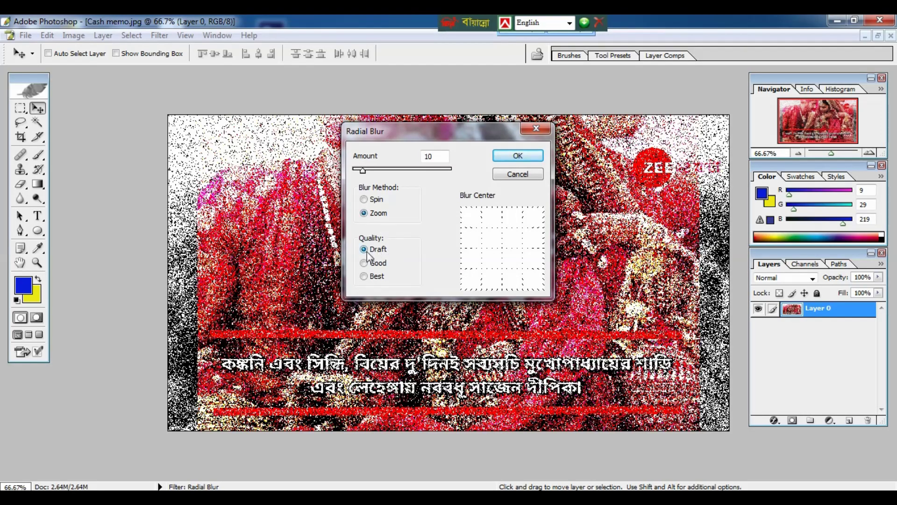
left_click_drag(363, 171, 453, 183)
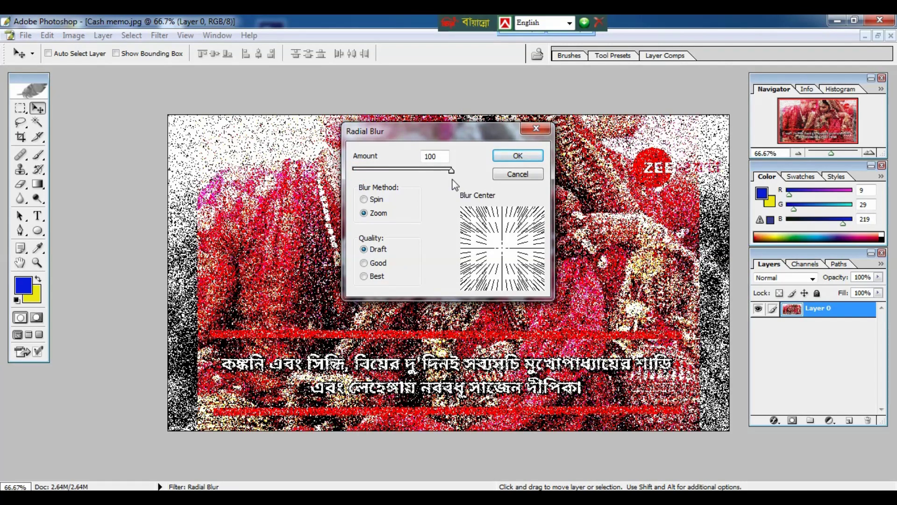
left_click(524, 156)
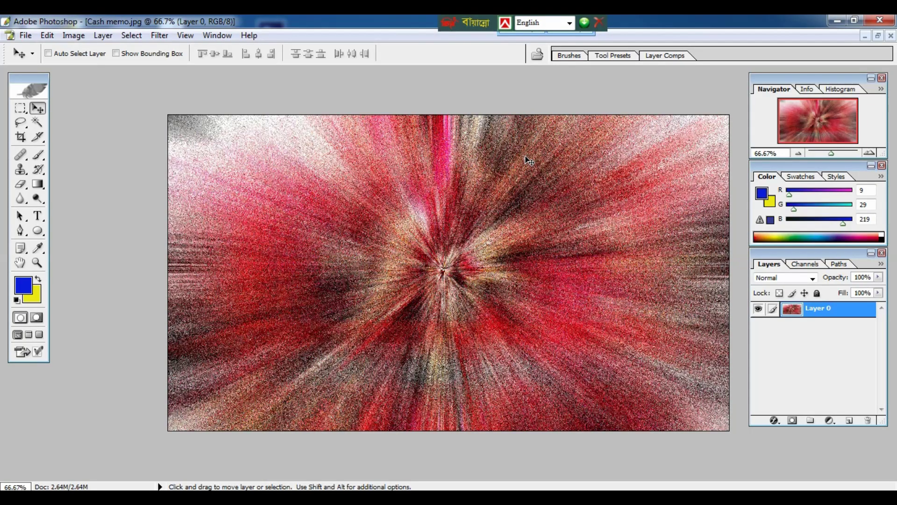
Run the Zoom radial blur again at Amount 100 with Good quality
left_click(159, 36)
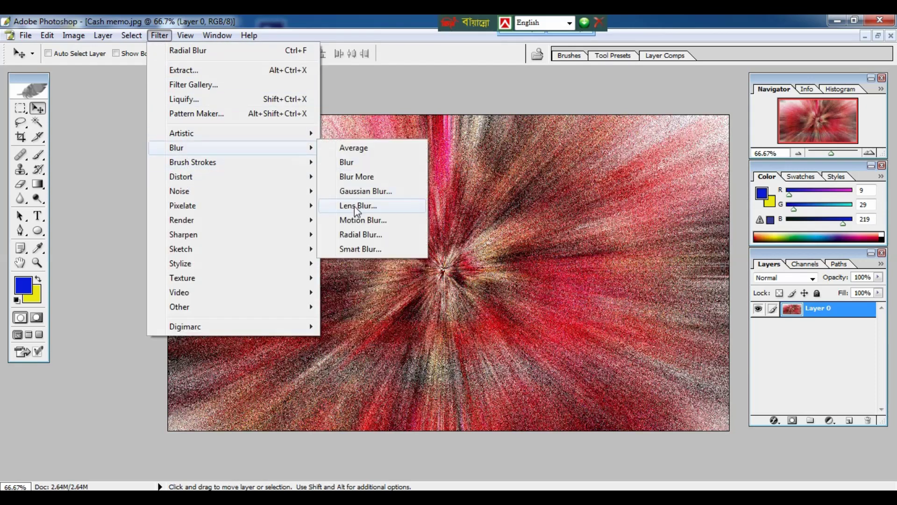
left_click(359, 235)
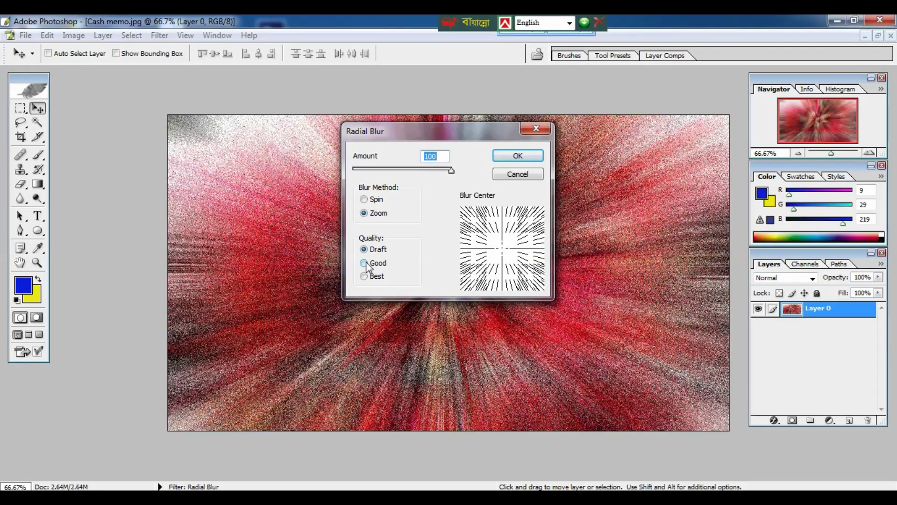
left_click(365, 265)
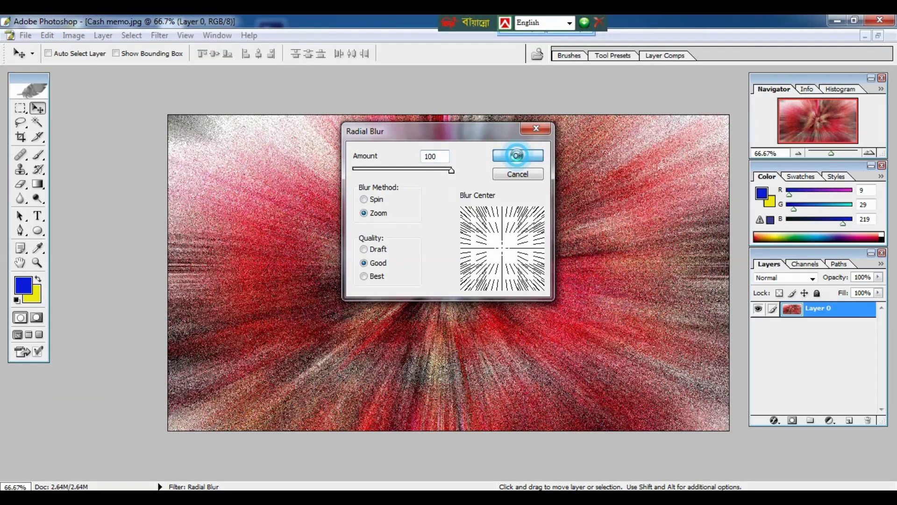
left_click(517, 153)
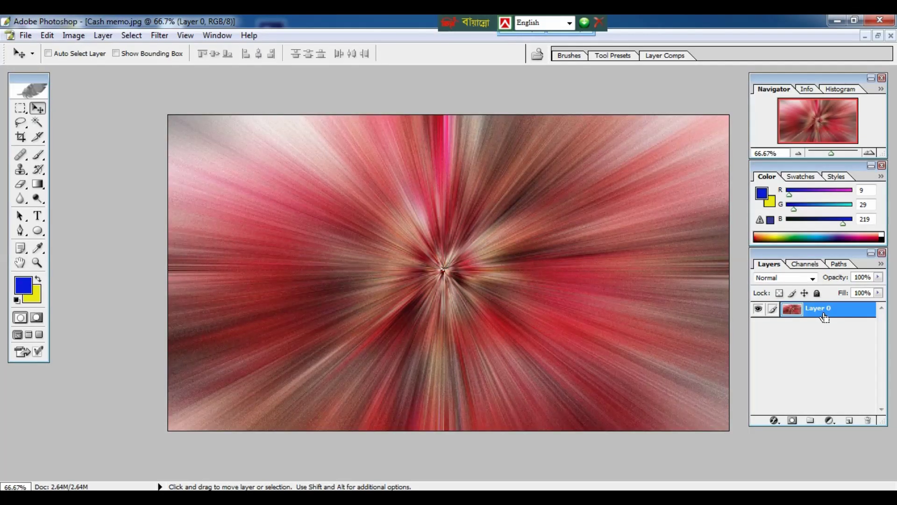
Duplicate Layer 0 into Layer 0 copy and apply a 236° Twirl to it
key("ctrl+j")
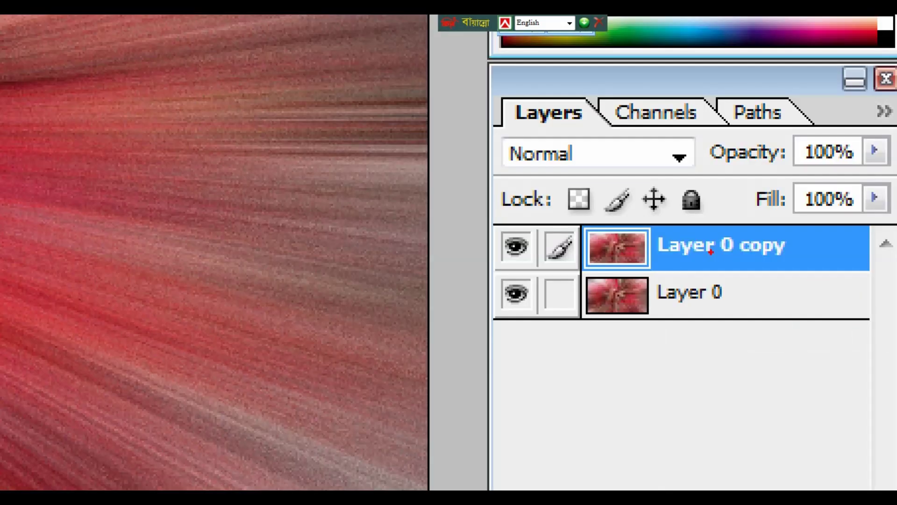
left_click_drag(710, 248, 771, 248)
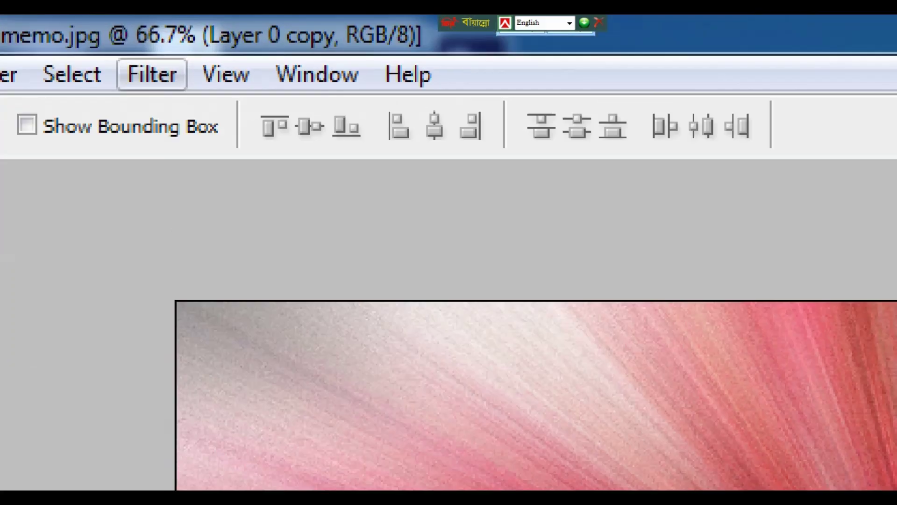
left_click_drag(103, 58, 196, 117)
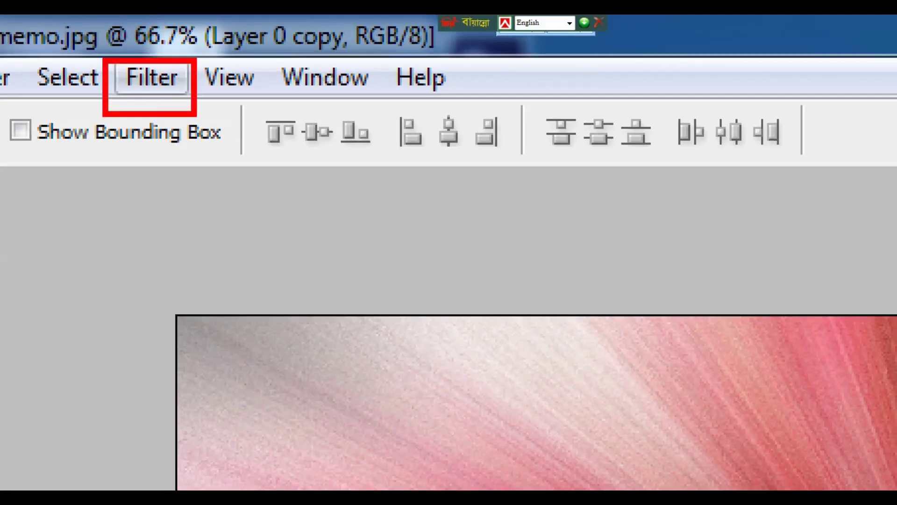
left_click(164, 36)
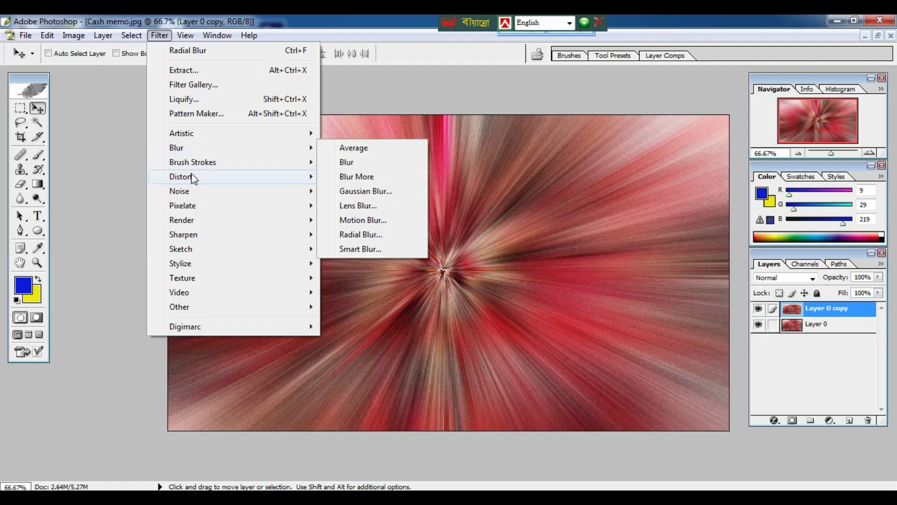
mouse_move(211, 176)
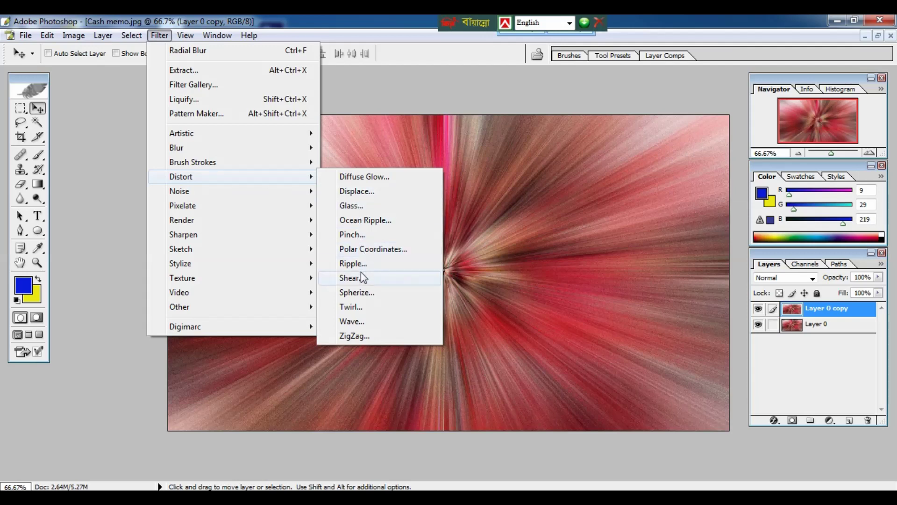
left_click(357, 307)
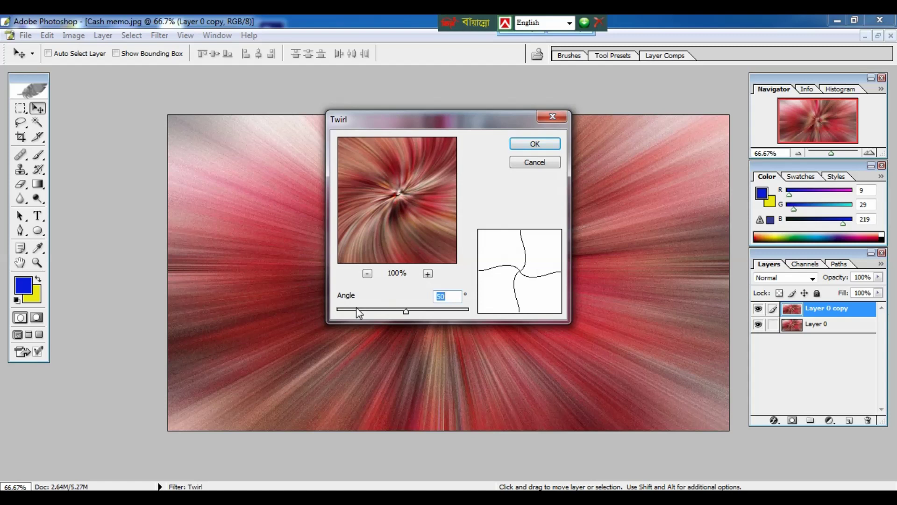
left_click_drag(406, 311, 419, 313)
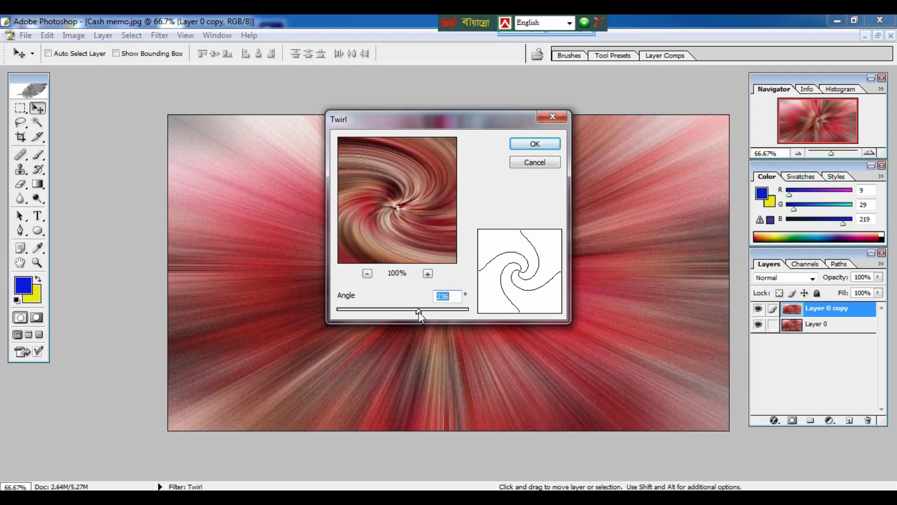
left_click(537, 145)
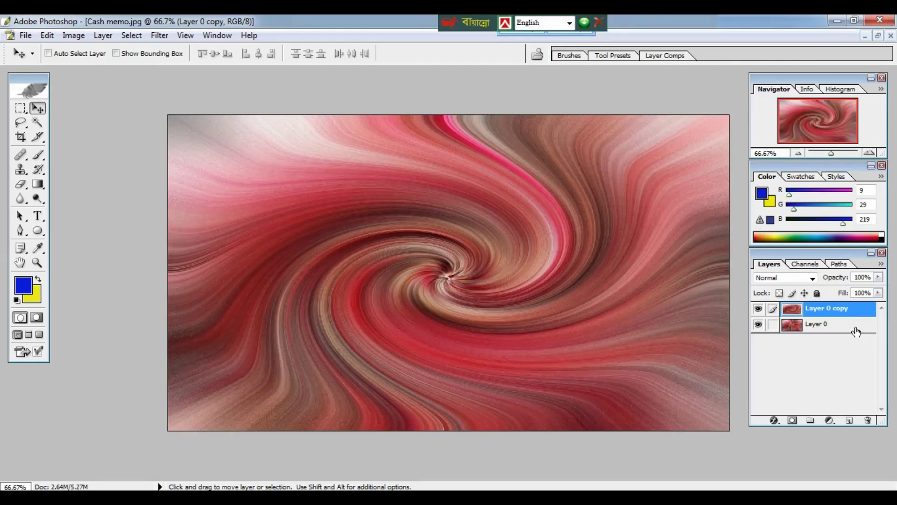
Hide Layer 0 copy and apply a -246° Twirl to Layer 0
left_click(759, 310)
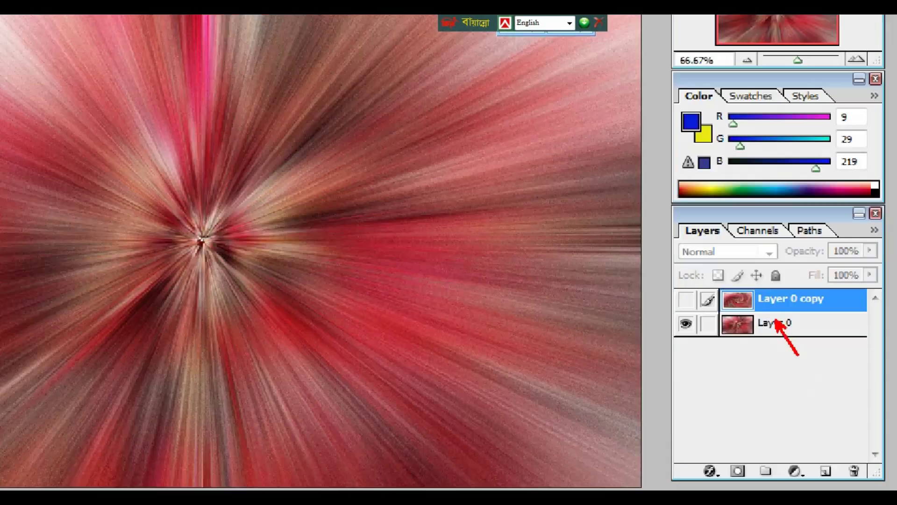
left_click(821, 327)
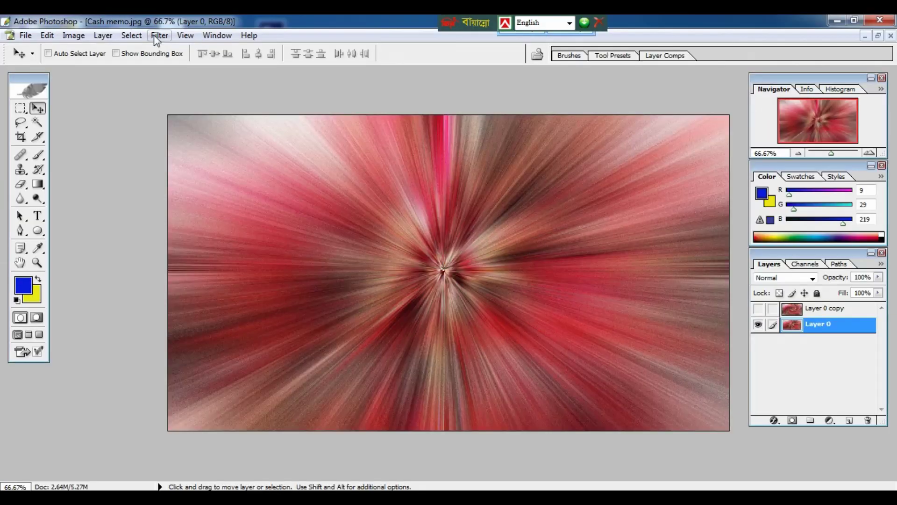
left_click(158, 35)
mouse_move(180, 177)
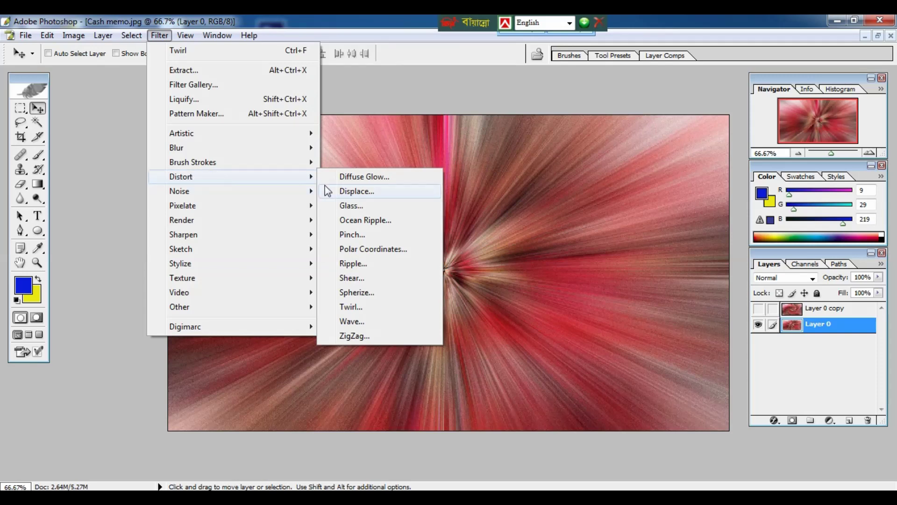
left_click(352, 308)
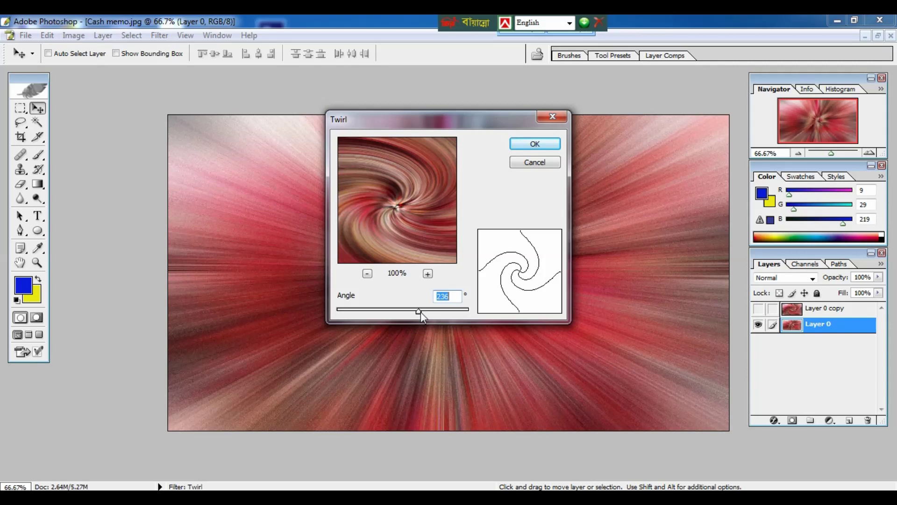
left_click_drag(421, 313, 389, 312)
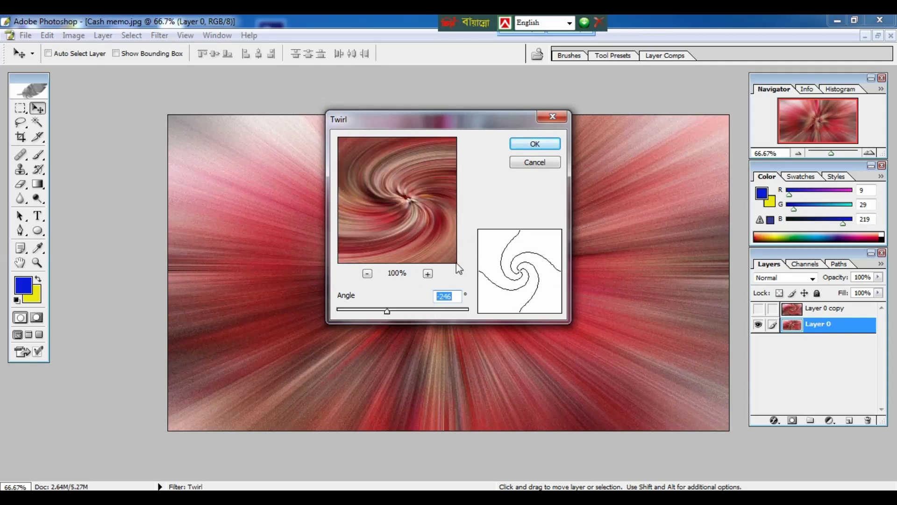
left_click(536, 143)
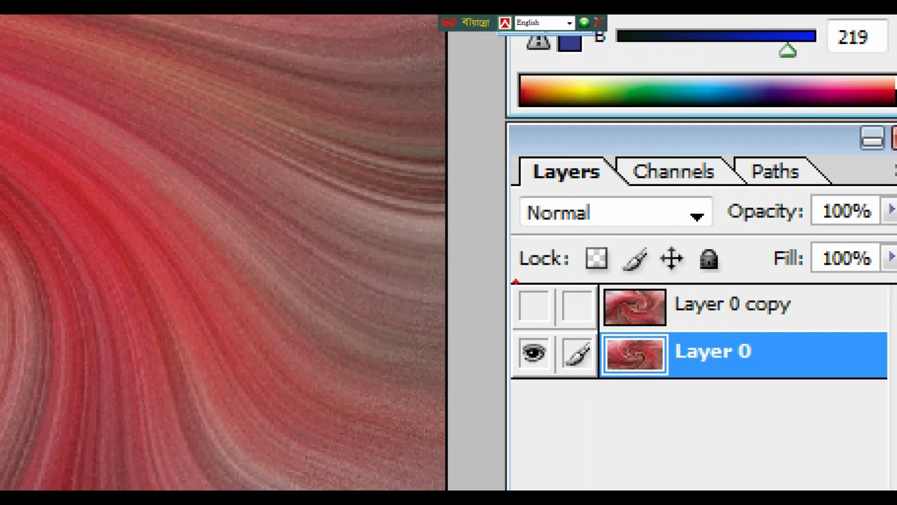
left_click_drag(514, 280, 561, 323)
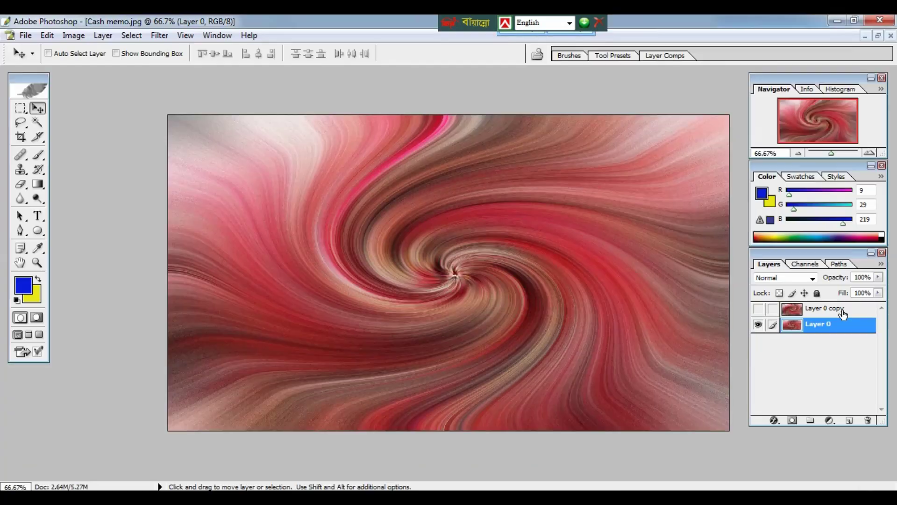
Make Layer 0 copy visible again and set its blend mode to Lighten
left_click(758, 309)
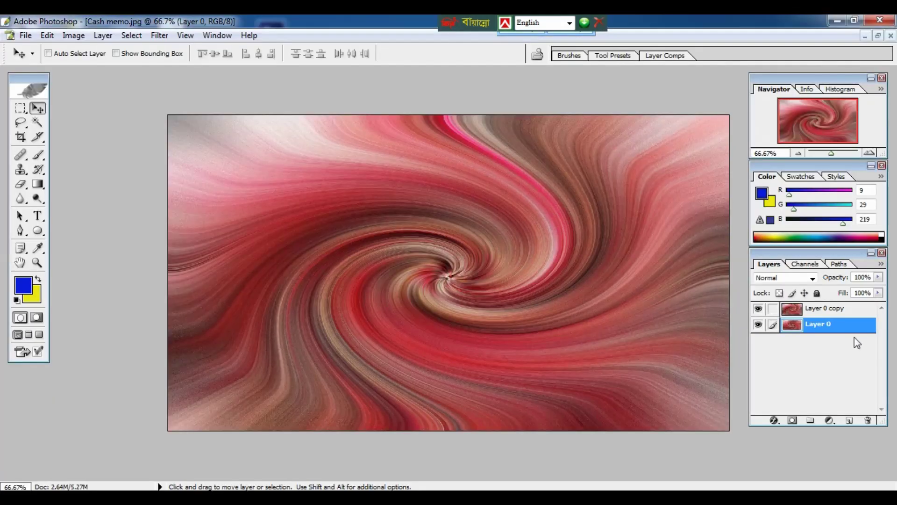
left_click(815, 309)
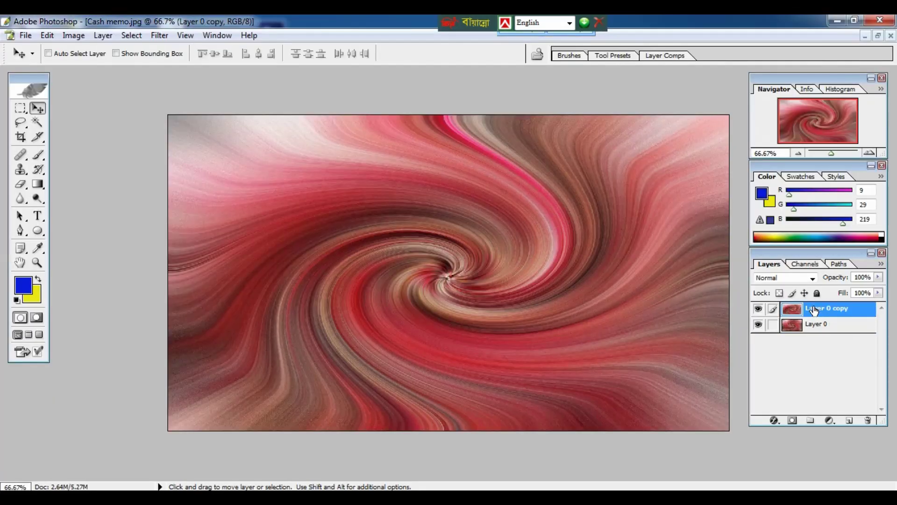
left_click(792, 280)
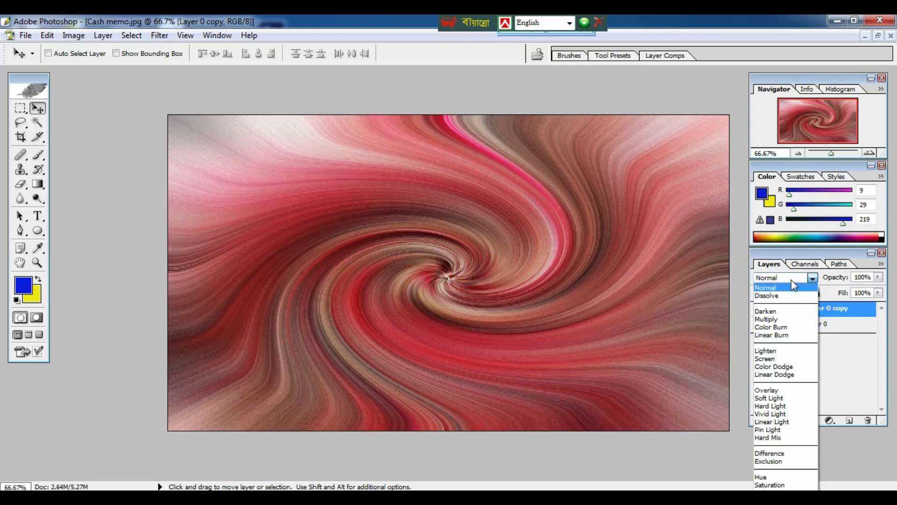
left_click(773, 351)
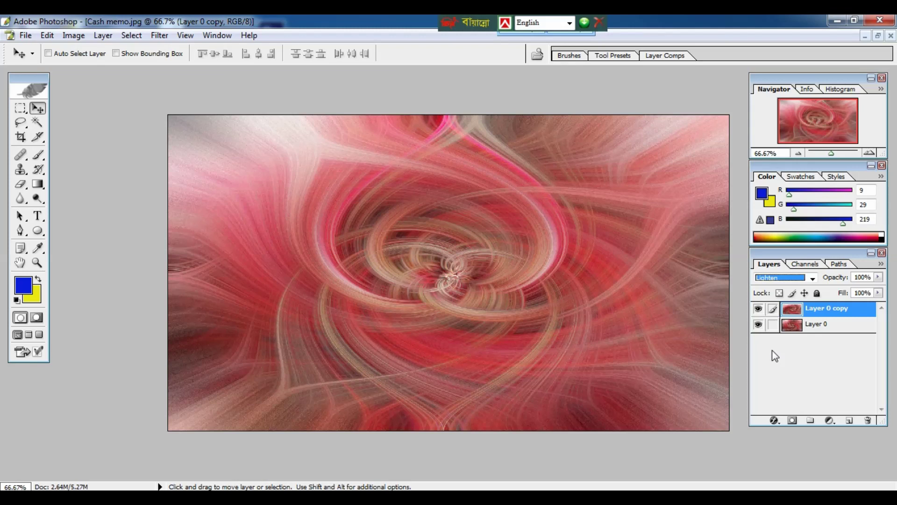
key("shift")
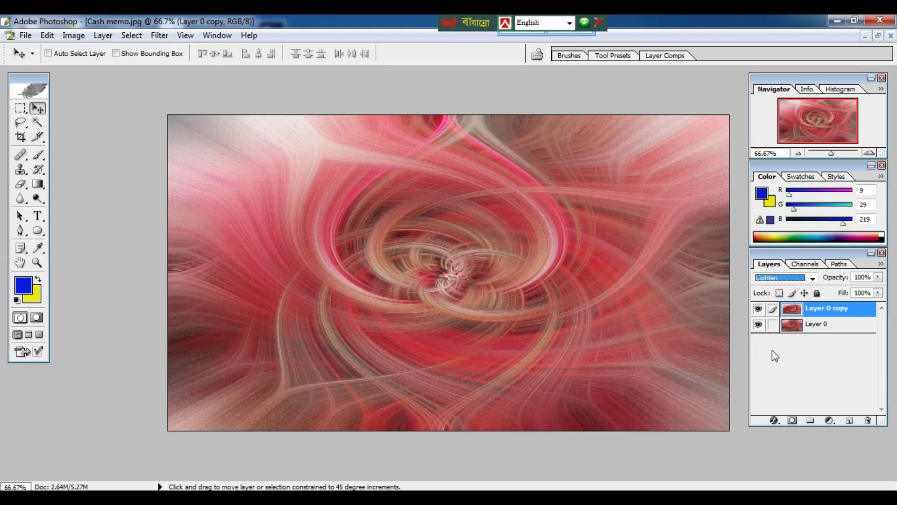
Merge the visible layers and raise the Levels black input to 41
key("ctrl+shift+e")
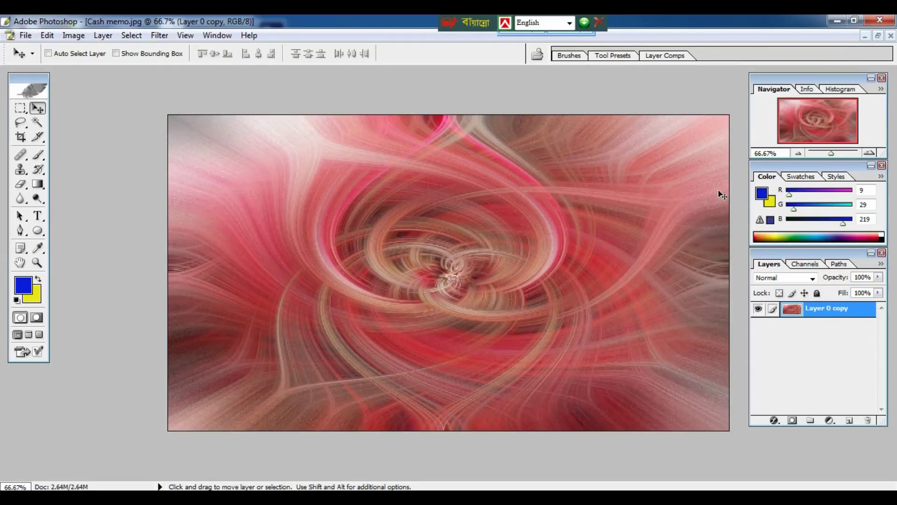
key("ctrl+l")
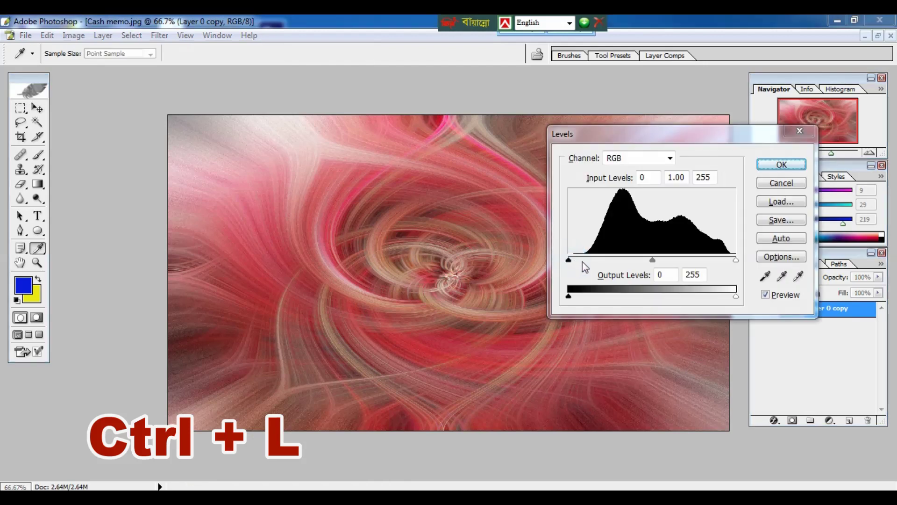
left_click_drag(569, 260, 595, 259)
left_click(780, 165)
key("v")
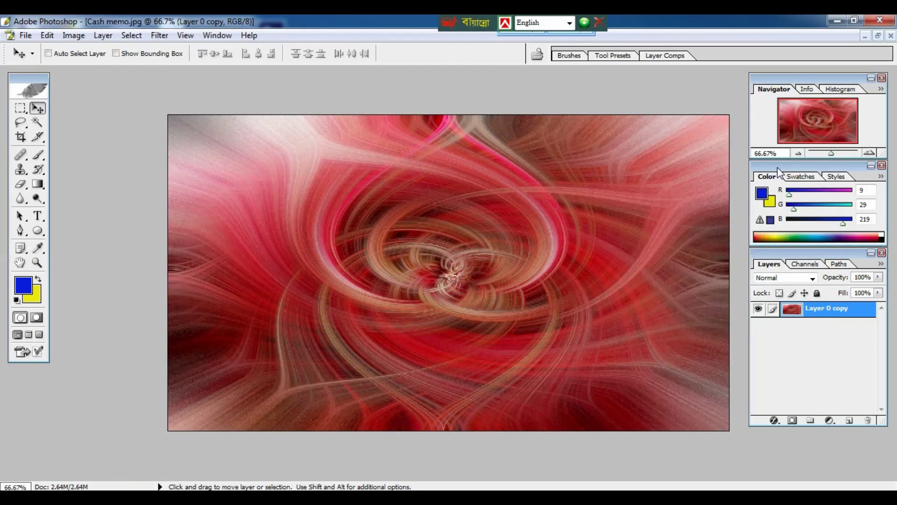